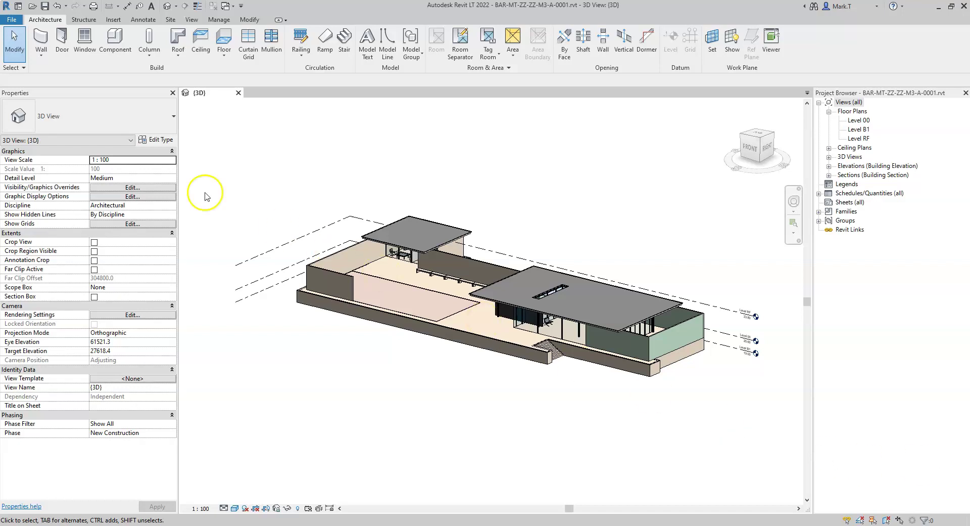
Step: Start an IFC export from the File menu with the IFC4 Reference View [Architecture] setup selected
click(13, 21)
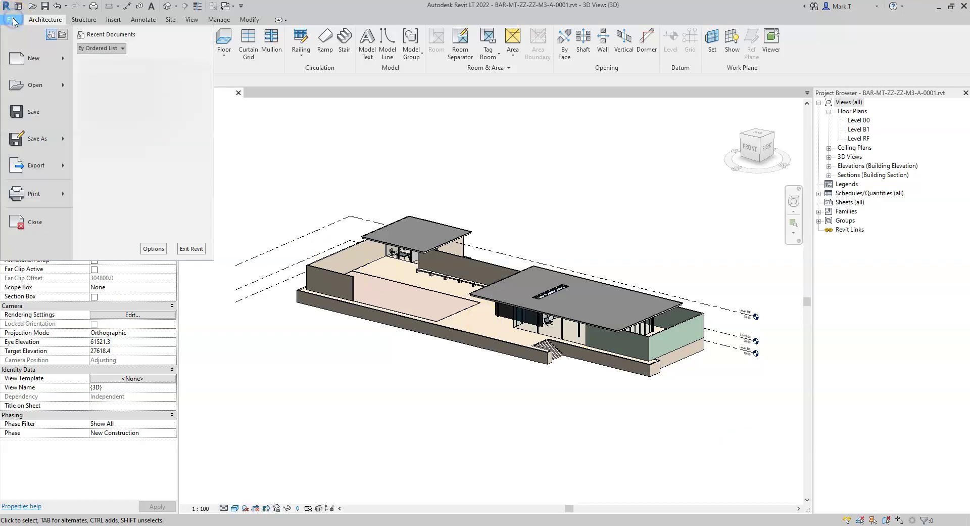
mouse_move(32, 166)
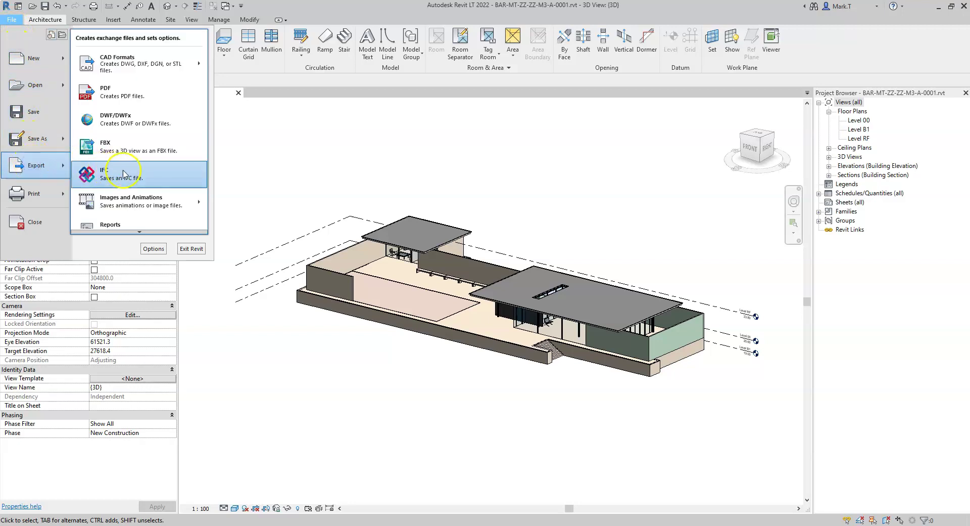
click(184, 173)
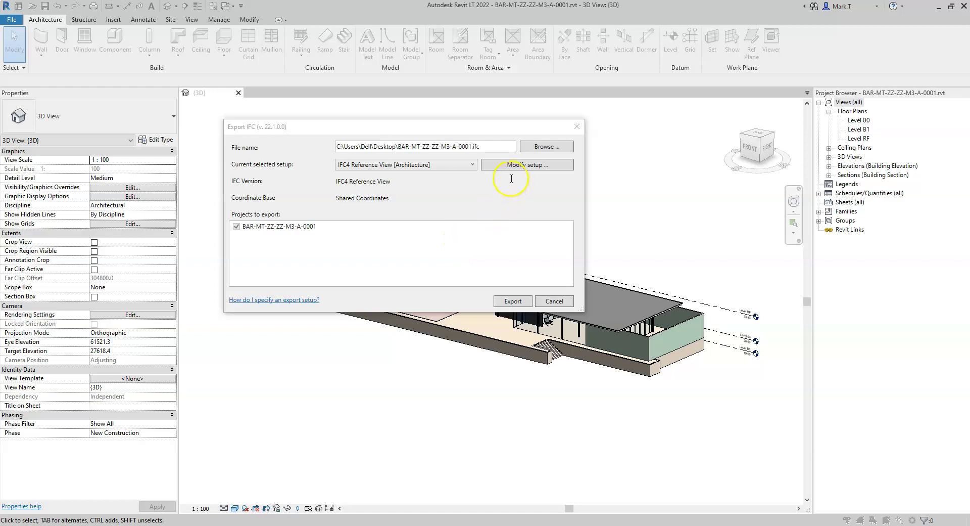
click(471, 166)
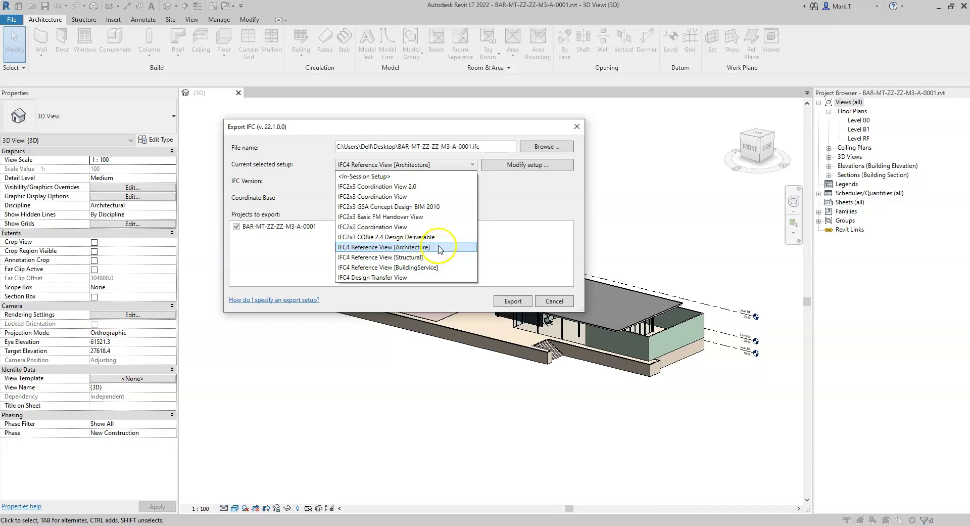
click(436, 247)
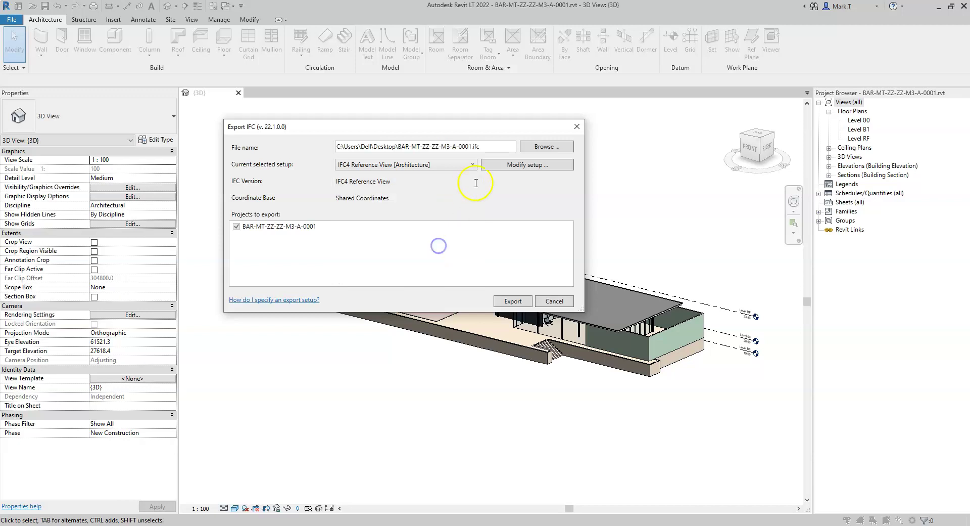
Step: Duplicate the IFC4 Reference View [Architecture] setup as 'IFC4 Reference View [Architecture] - Custom'
click(519, 166)
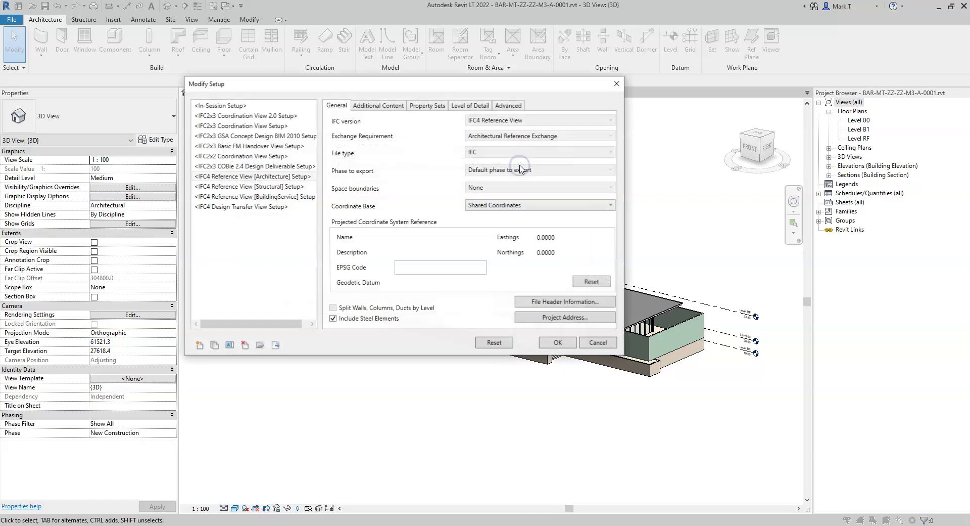
click(242, 176)
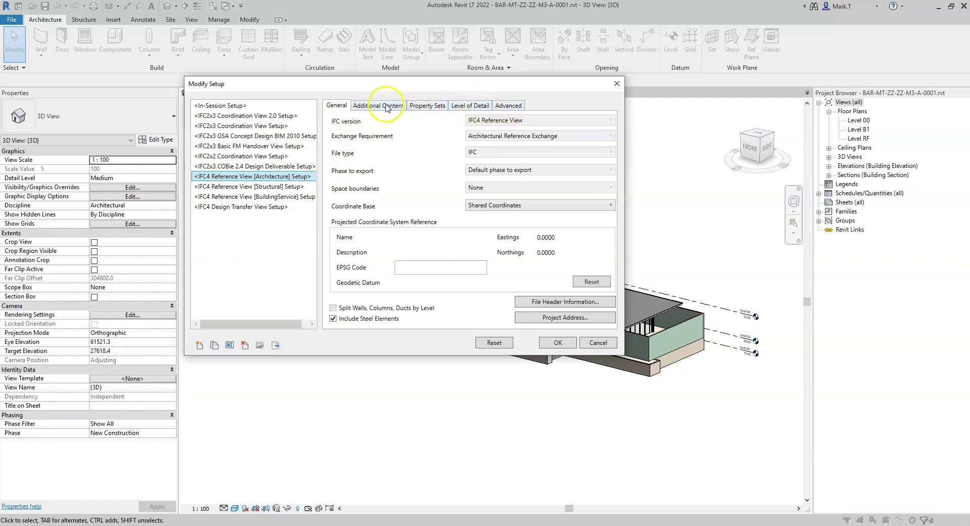
click(214, 346)
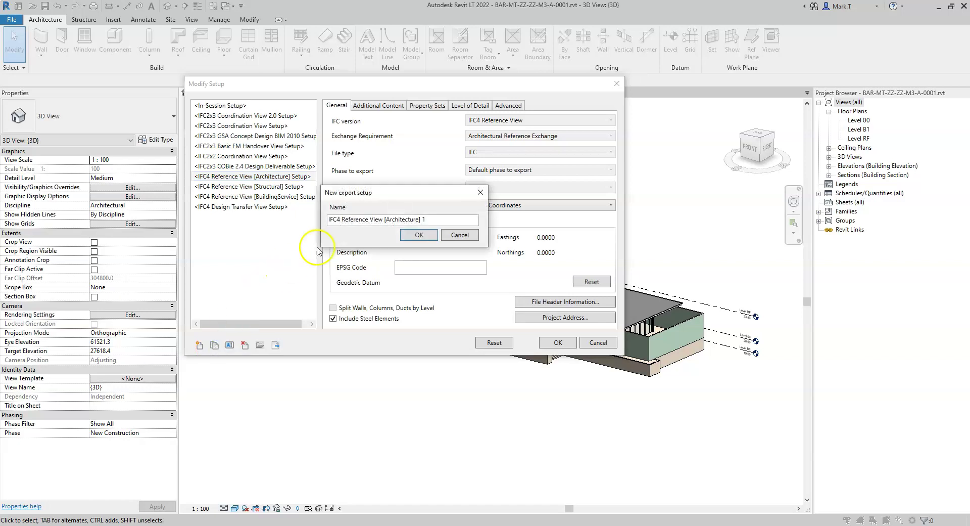
double_click(439, 219)
text(- Custom)
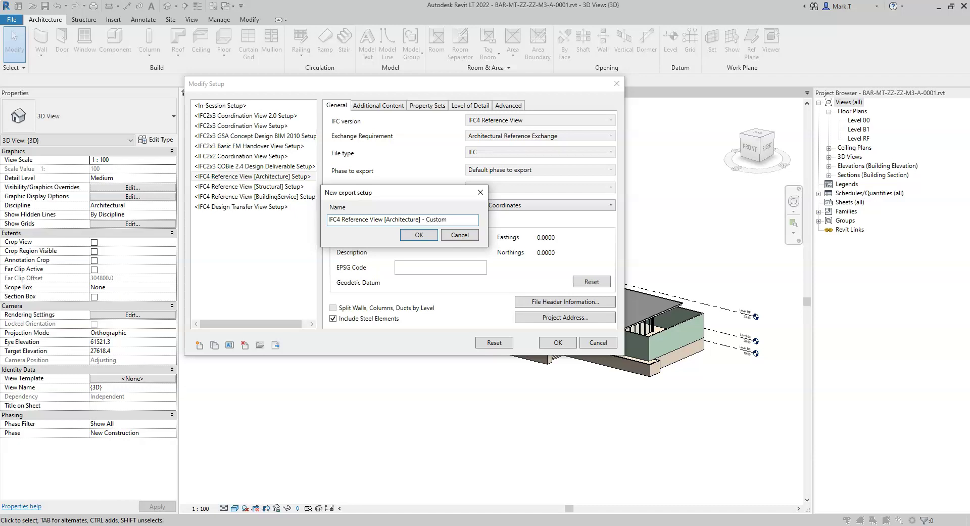
click(419, 235)
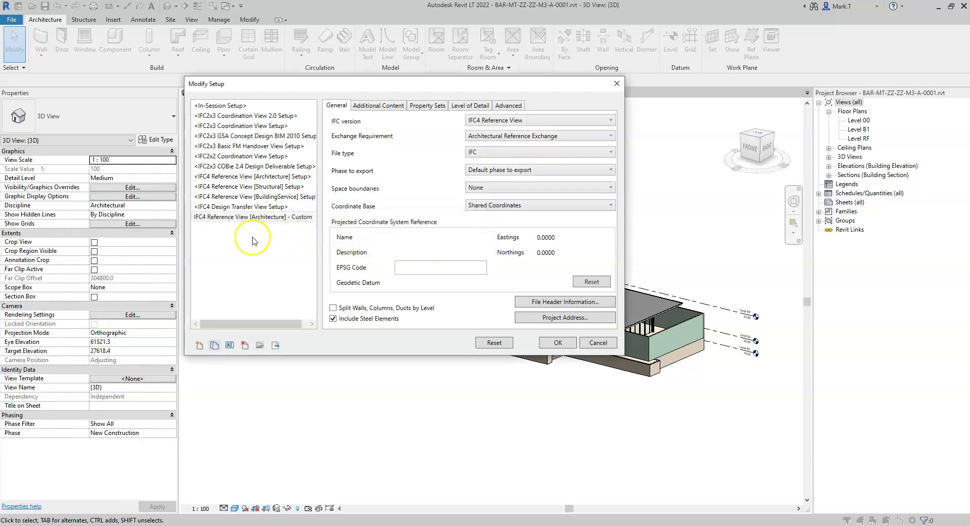
Step: In the IFC 2022 bundle folder, open Resource and bring up actions for ADSKIFCExporterHelp.htm
key(alt+Tab)
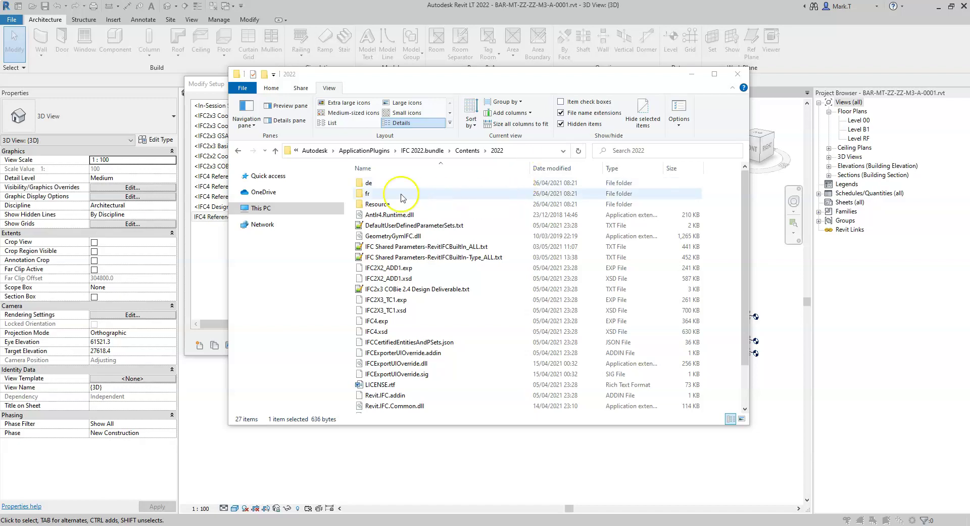
click(386, 207)
double_click(387, 205)
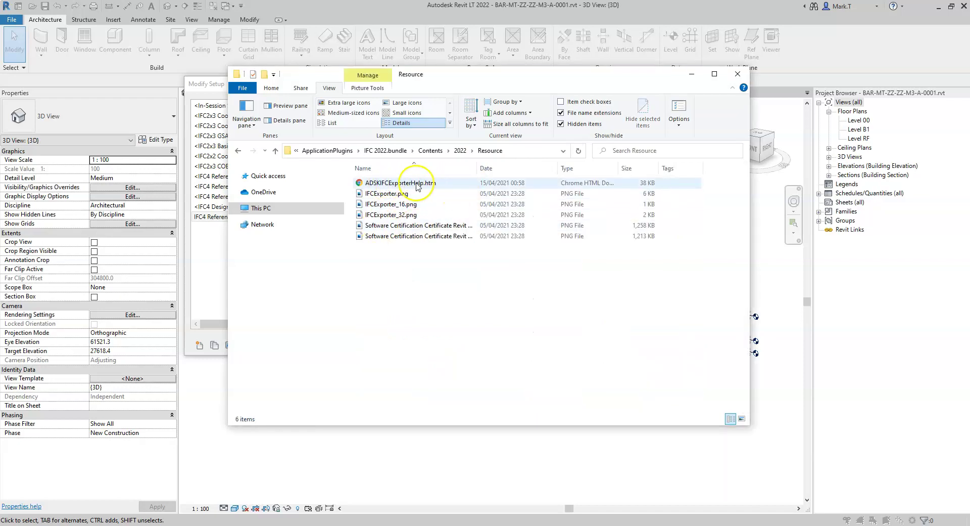
click(408, 182)
right_click(407, 183)
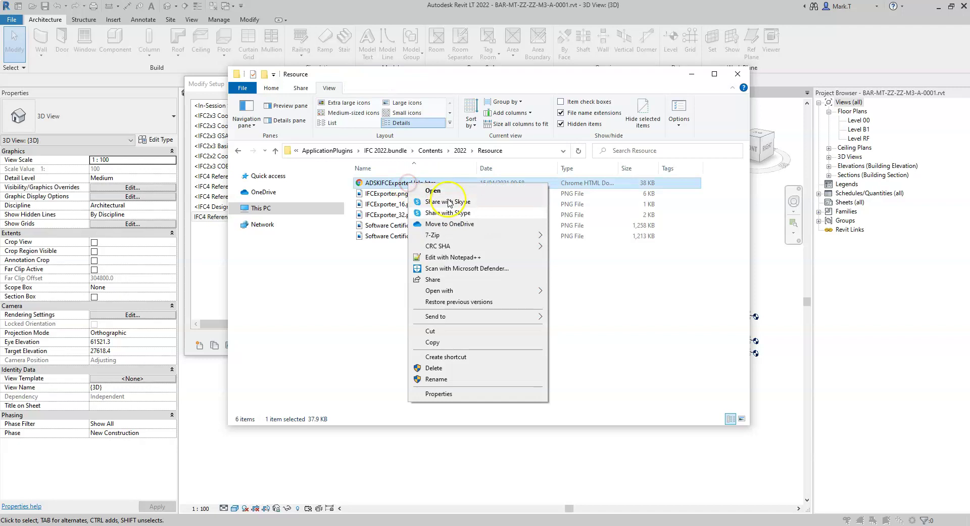
Step: Open ADSKIFCExporterHelp.htm in Microsoft Edge and scroll through the Revit IFC 2022 help page
mouse_move(485, 291)
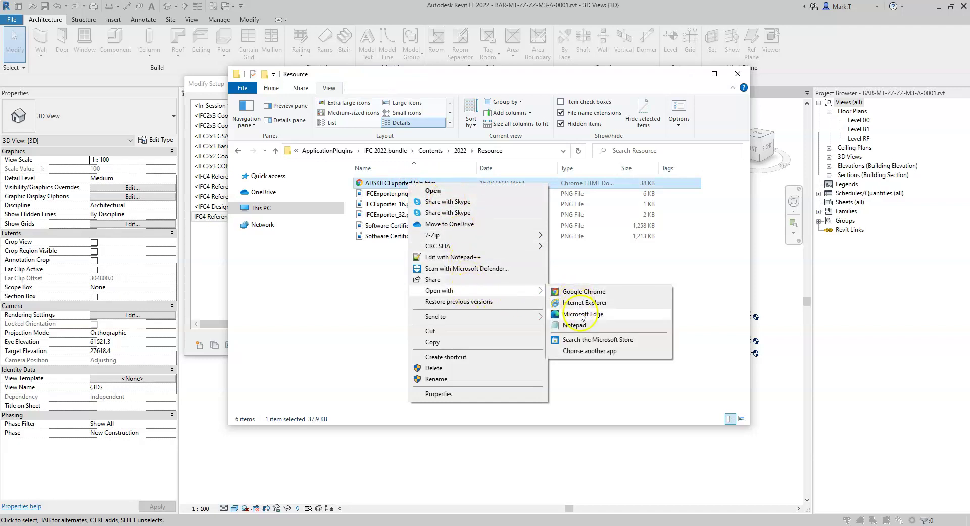
click(582, 316)
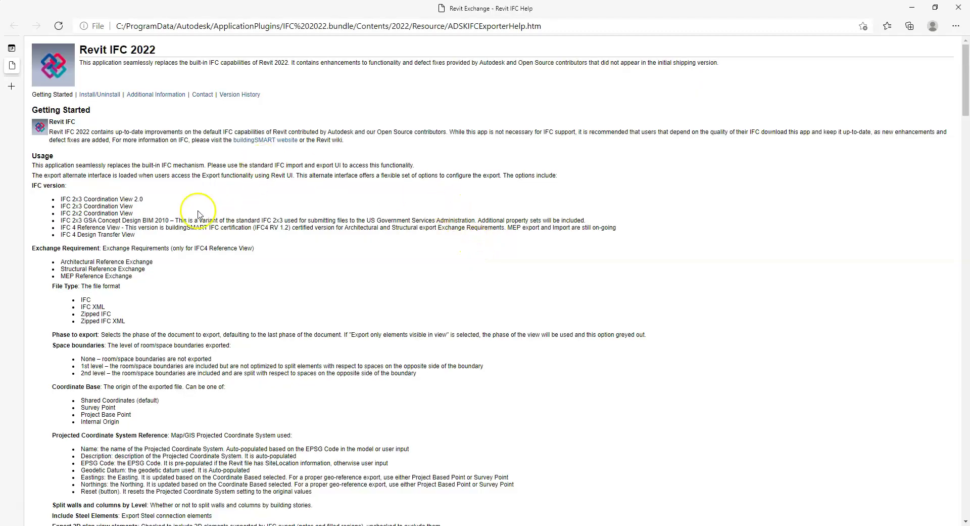
mouse_move(963, 89)
mouse_down()
mouse_move(963, 183)
mouse_move(963, 75)
mouse_up()
scroll(404, 210, down, 2)
scroll(395, 209, up, 3)
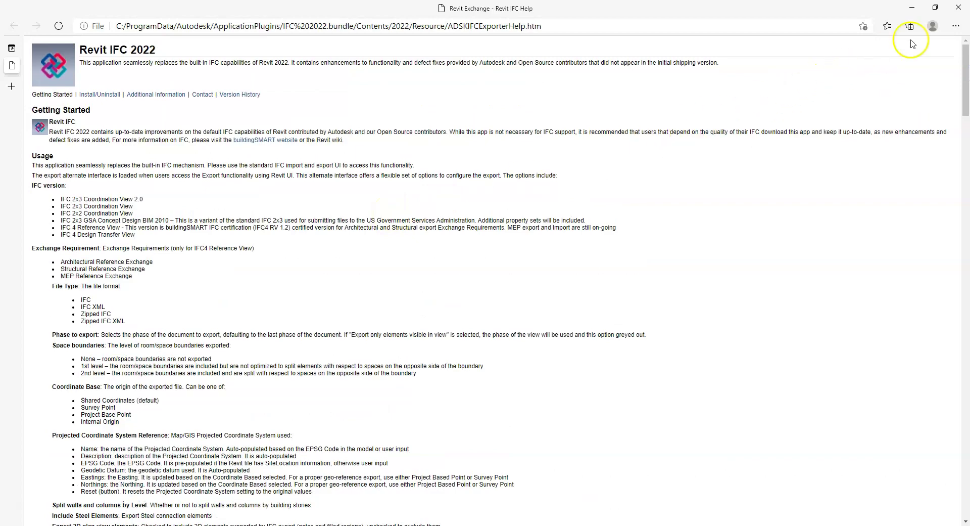
Step: Close the help page, return to Modify Setup, and keep IFC version at IFC4 Reference View
click(958, 7)
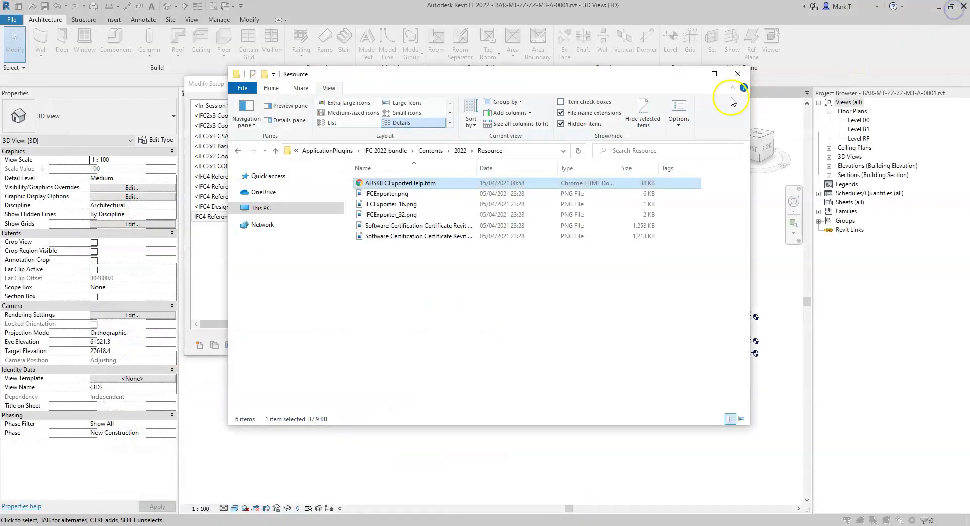
click(692, 74)
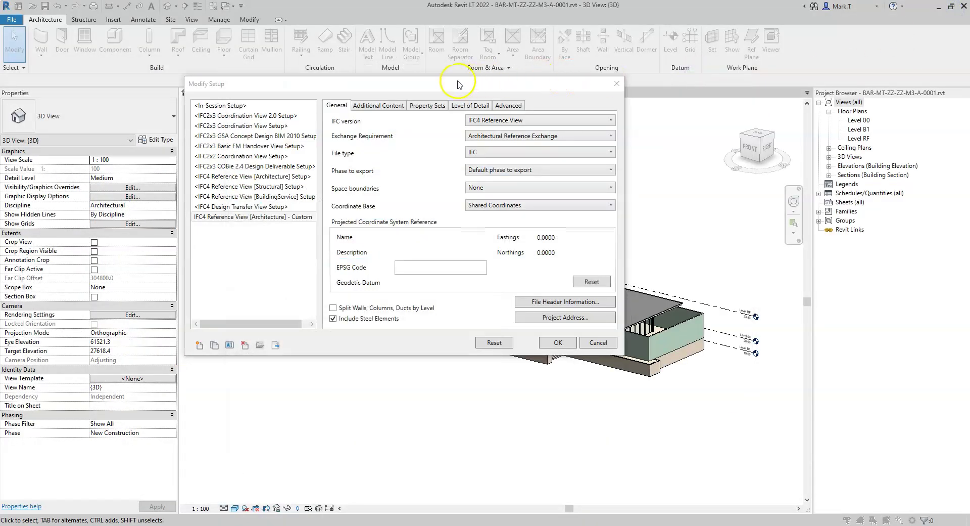
drag(456, 84, 481, 89)
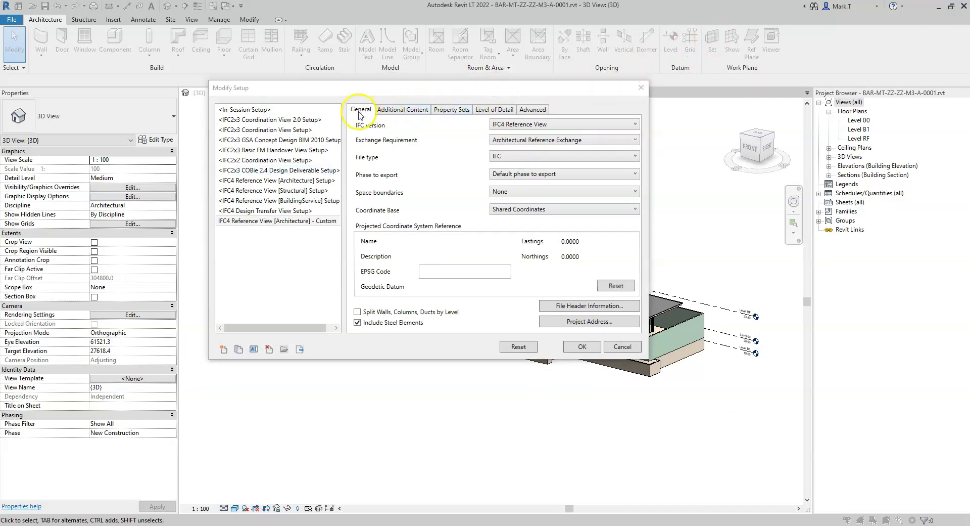
click(636, 125)
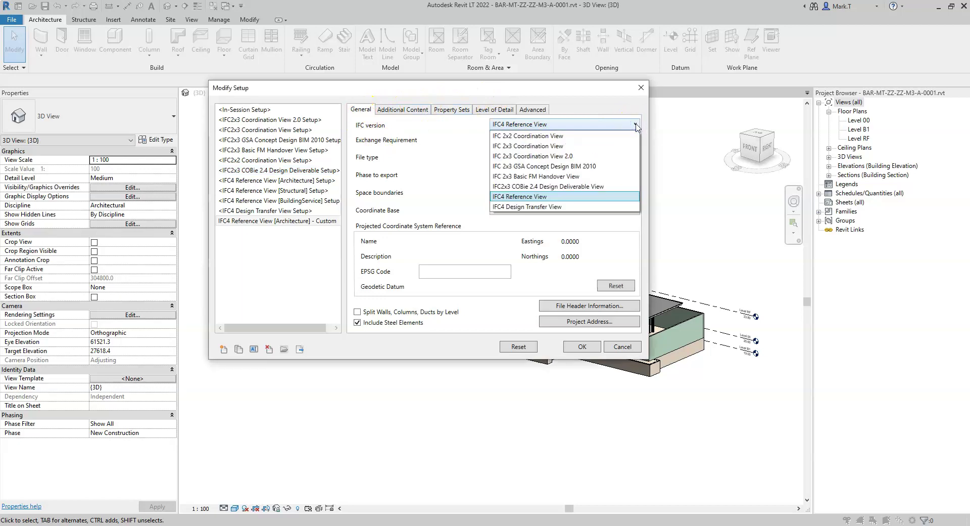
click(635, 124)
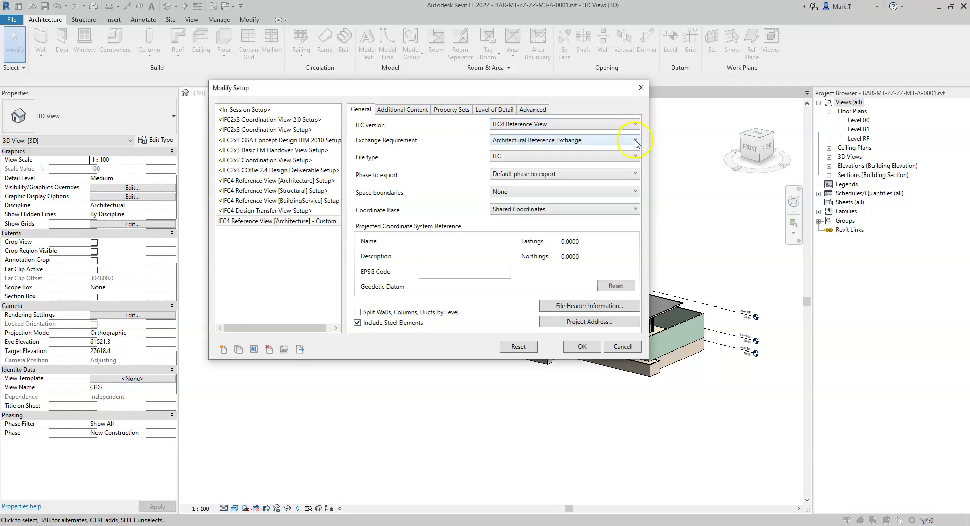
Step: Keep Architectural Reference Exchange, plain IFC file type, and the default phase to export
click(635, 140)
click(635, 140)
click(636, 159)
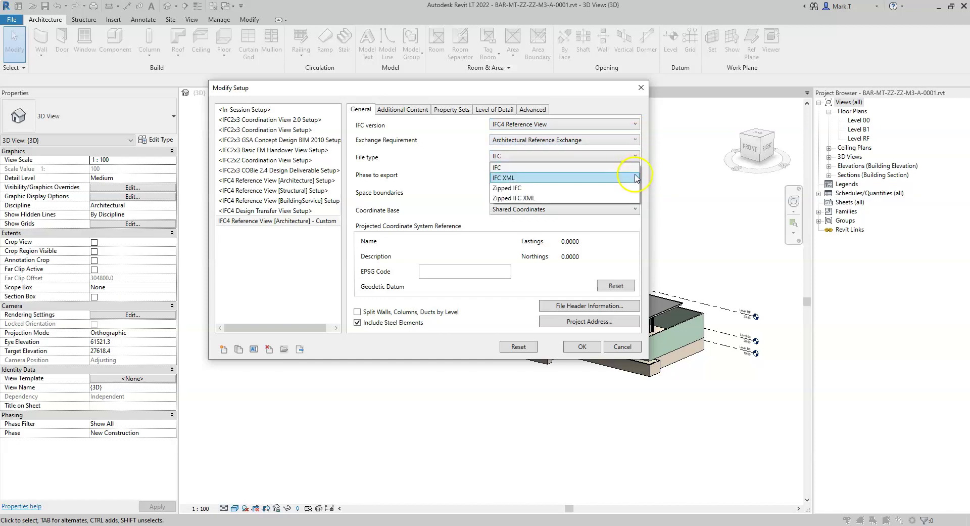
click(635, 156)
click(636, 173)
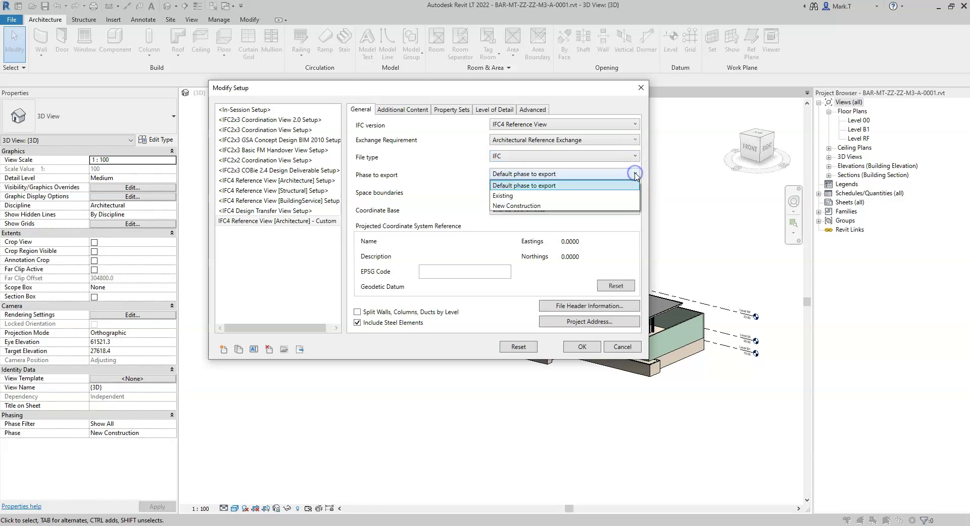
click(631, 205)
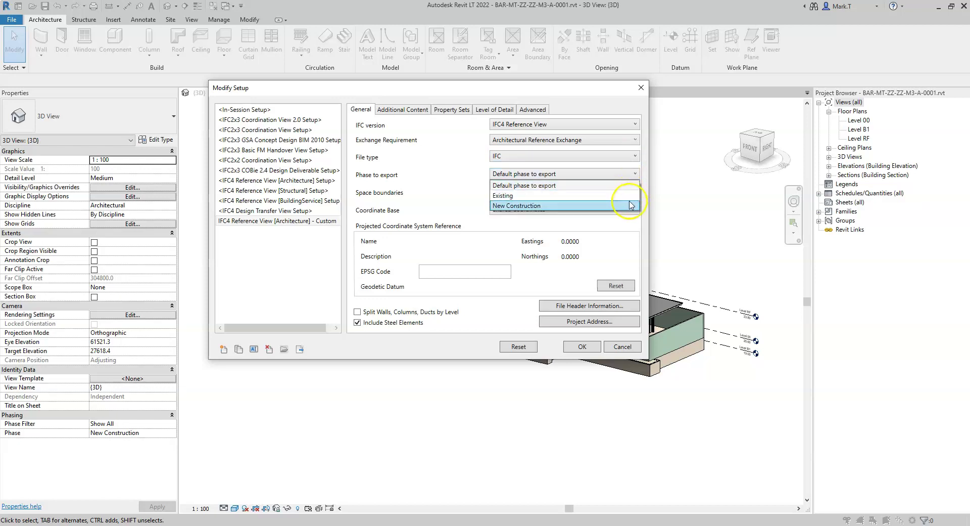
click(627, 175)
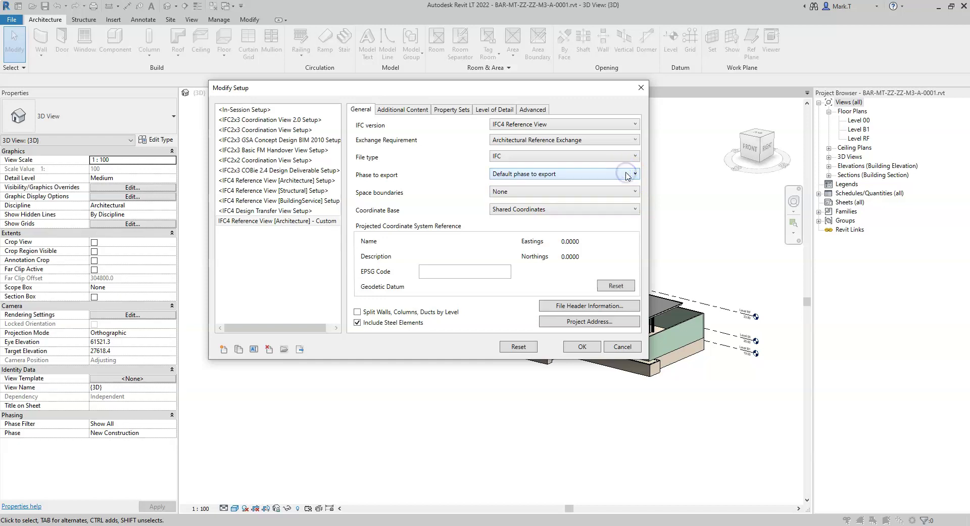
click(623, 177)
click(634, 193)
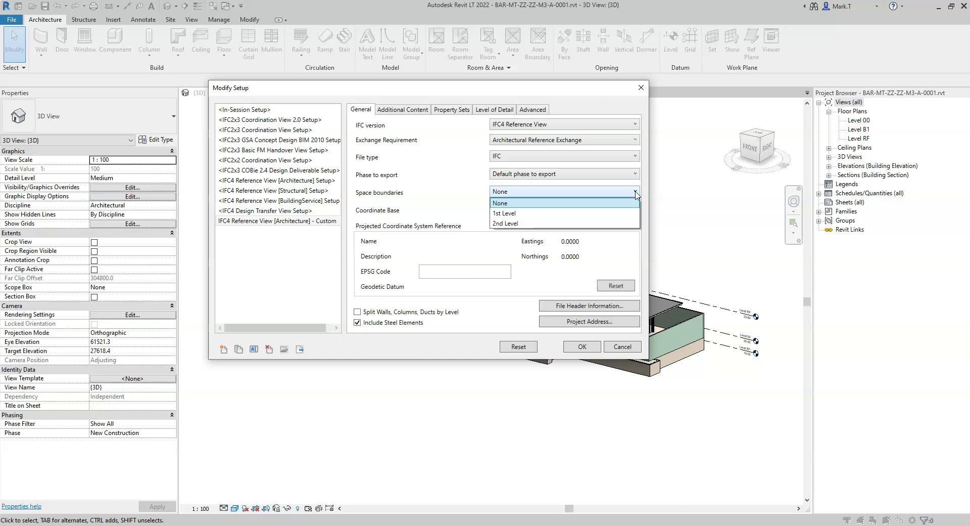
click(635, 191)
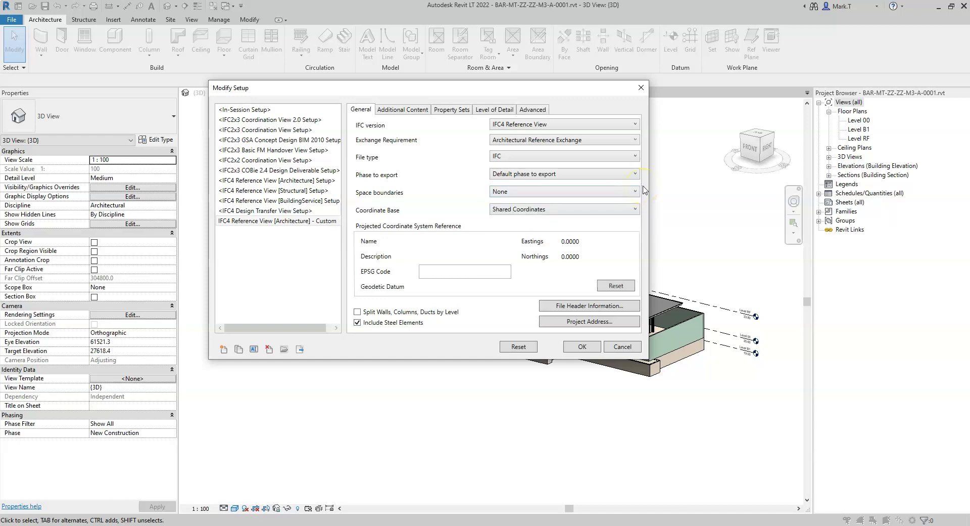
click(634, 192)
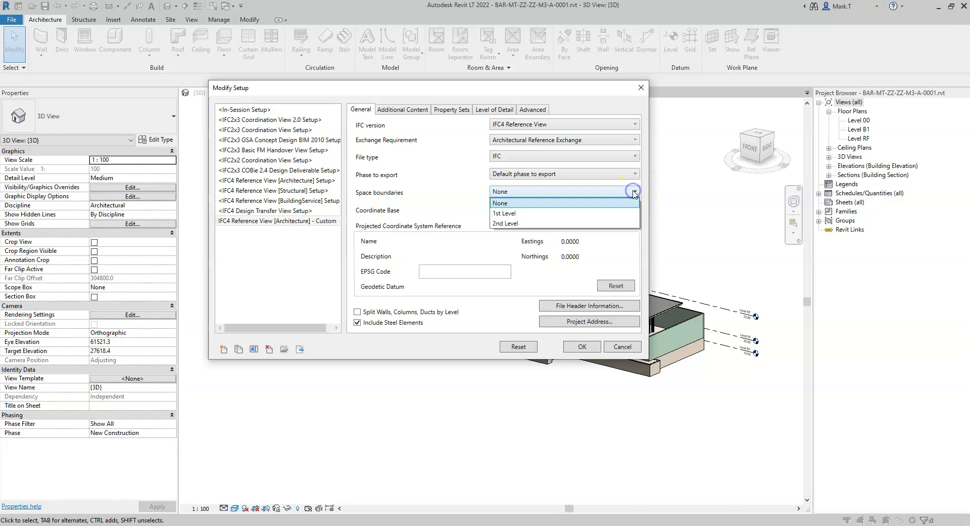
click(635, 193)
click(635, 192)
click(634, 192)
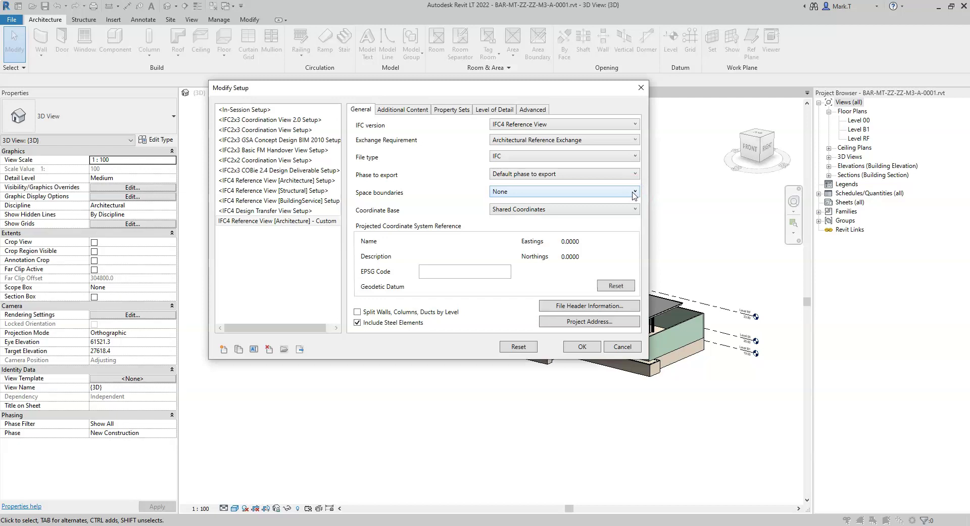
click(634, 193)
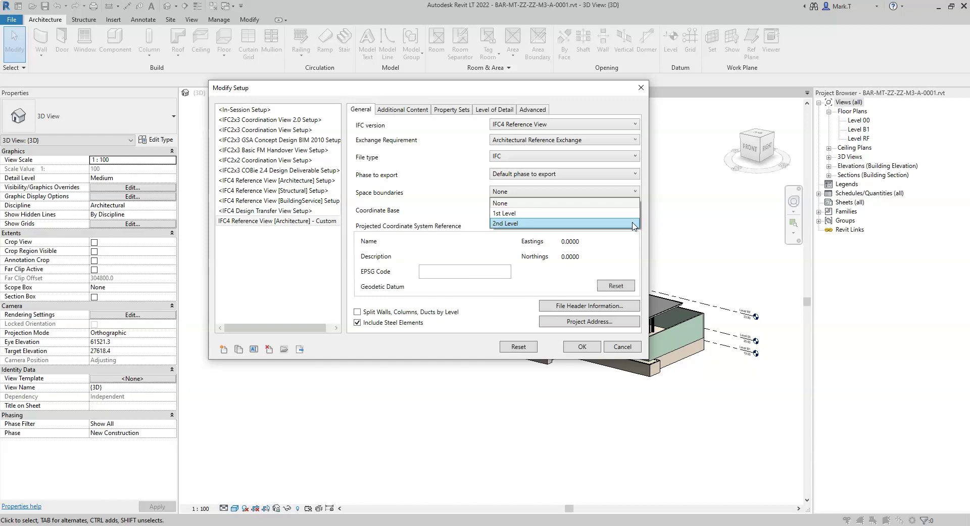
click(631, 227)
click(635, 191)
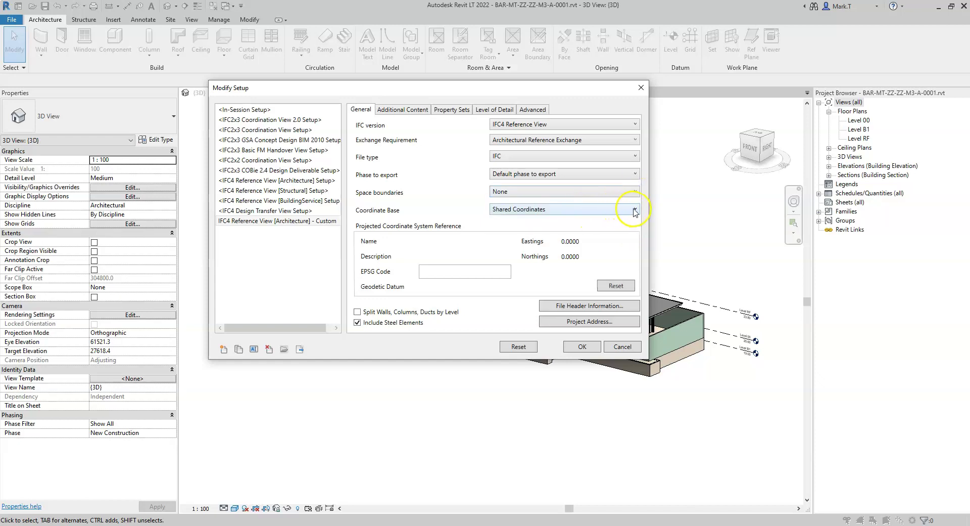
click(634, 209)
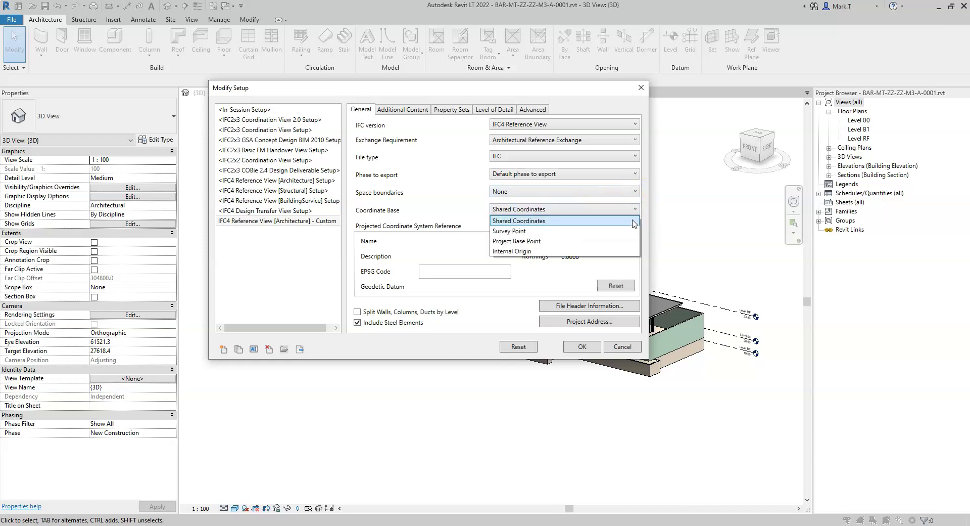
click(630, 232)
click(628, 221)
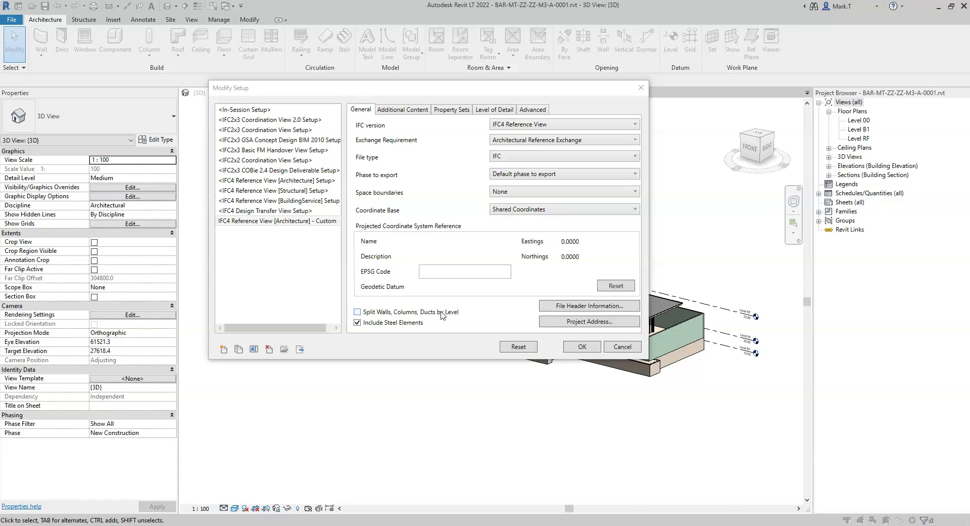
click(441, 315)
click(438, 314)
click(587, 307)
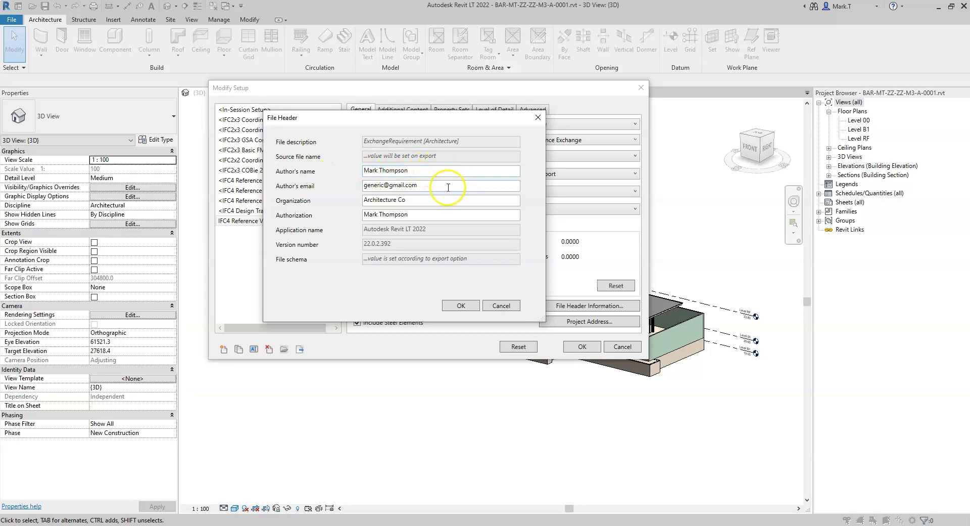
click(461, 306)
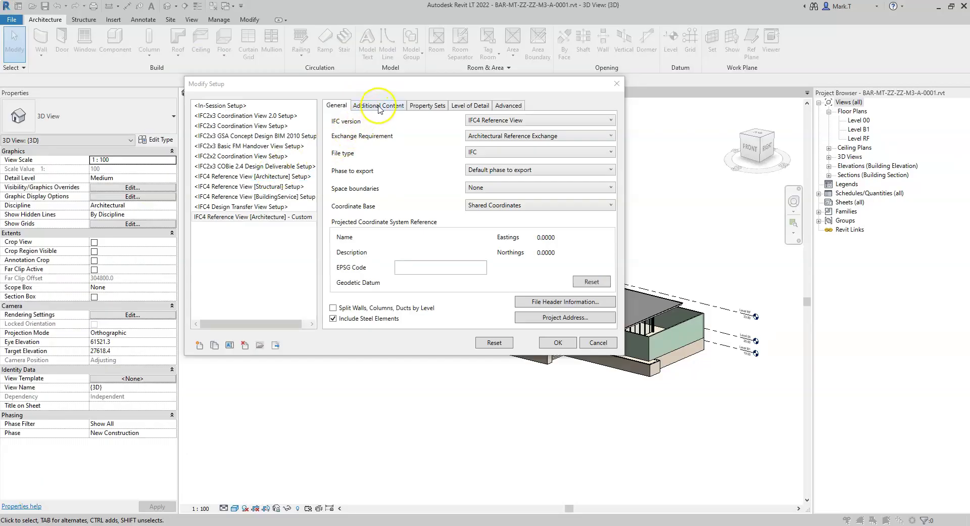
Step: Tick 'Export only elements visible in view' under Additional Content, then show the Property Sets options
click(379, 108)
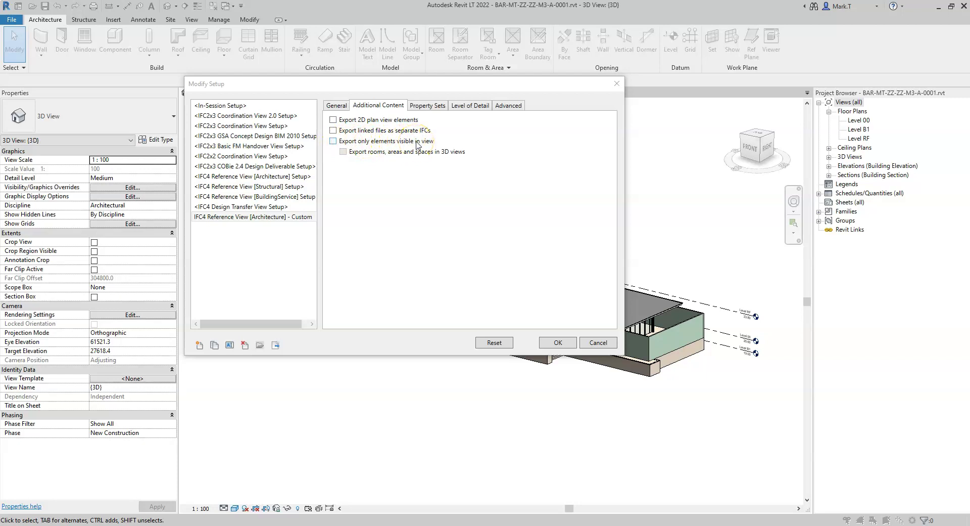
click(437, 86)
drag(437, 86, 445, 114)
click(395, 170)
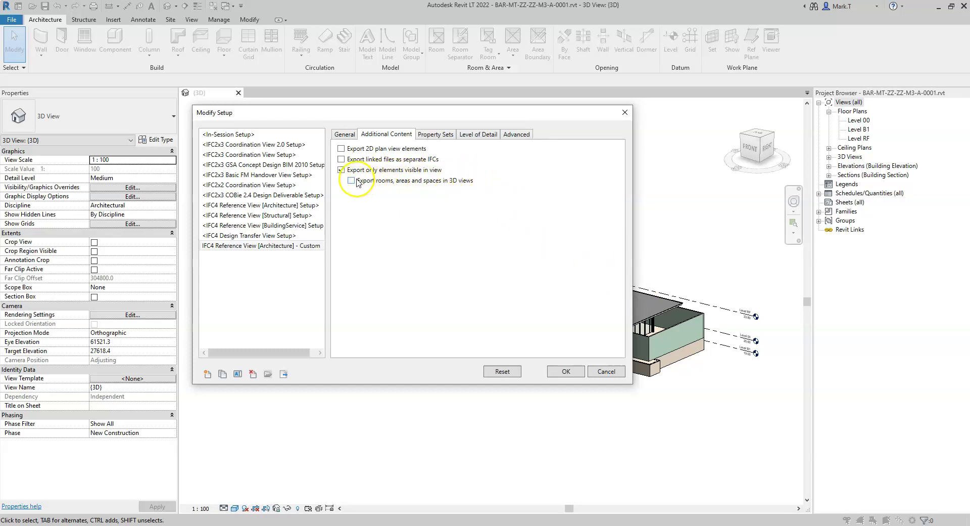
click(342, 170)
click(344, 167)
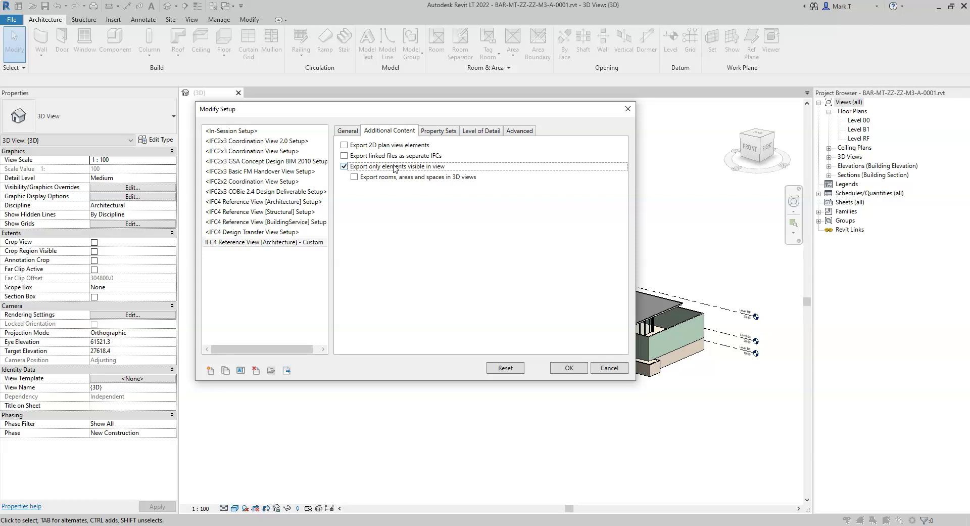
click(435, 132)
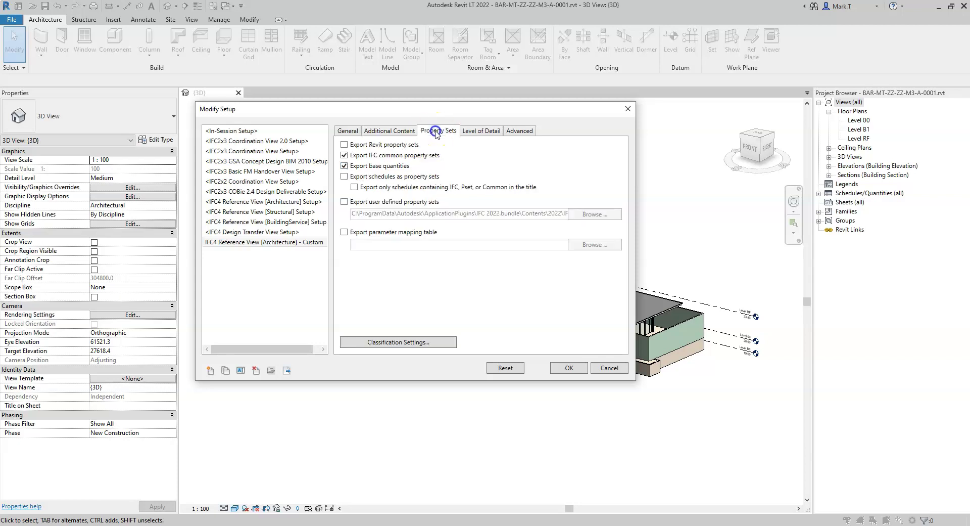
click(401, 143)
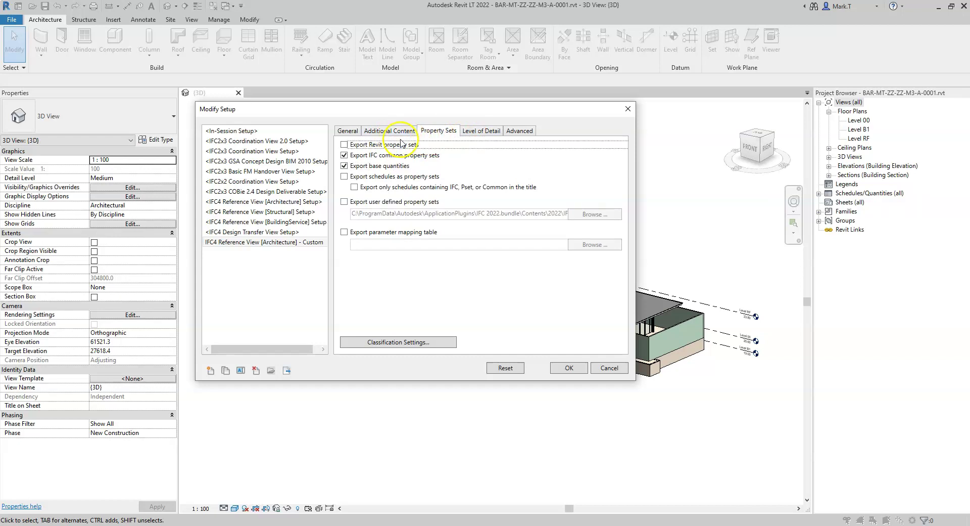